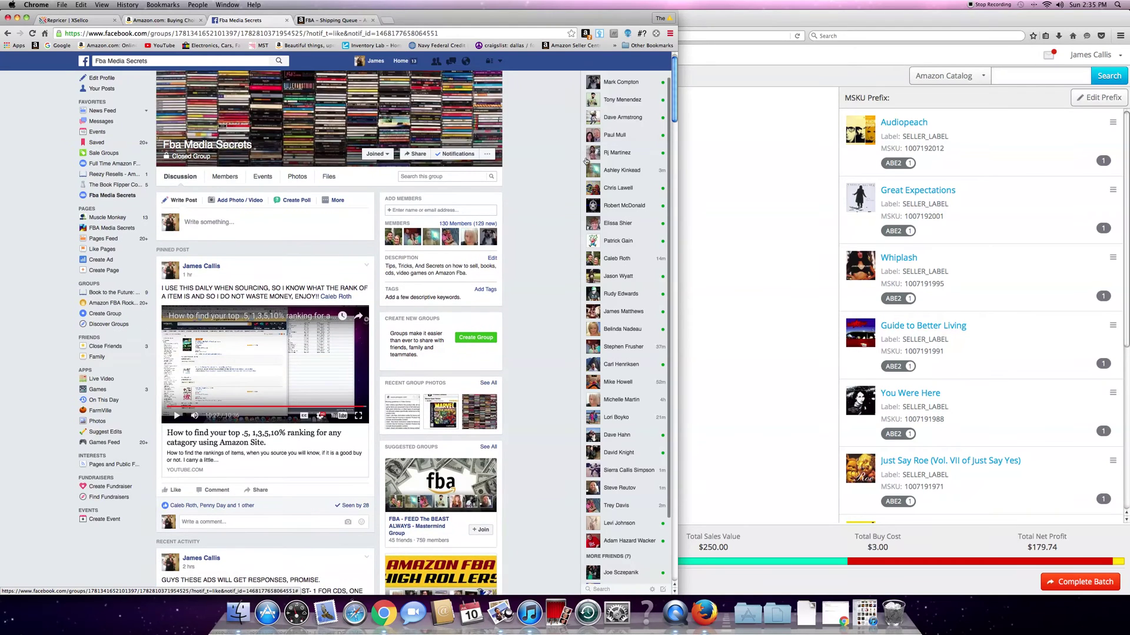
pyautogui.click(744, 179)
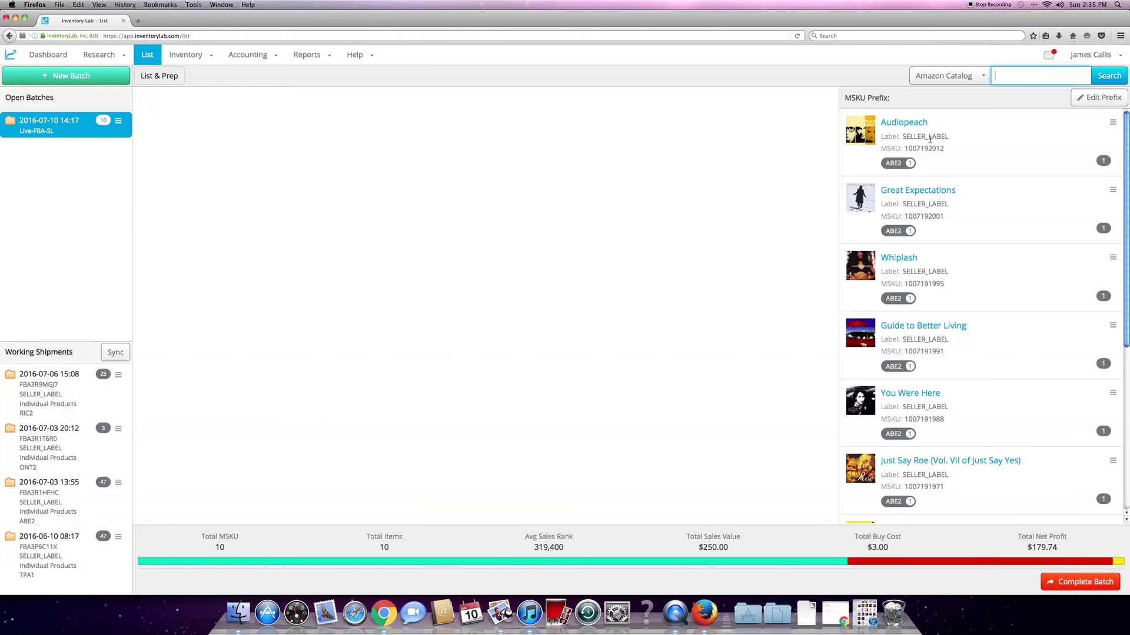
pyautogui.click(1080, 582)
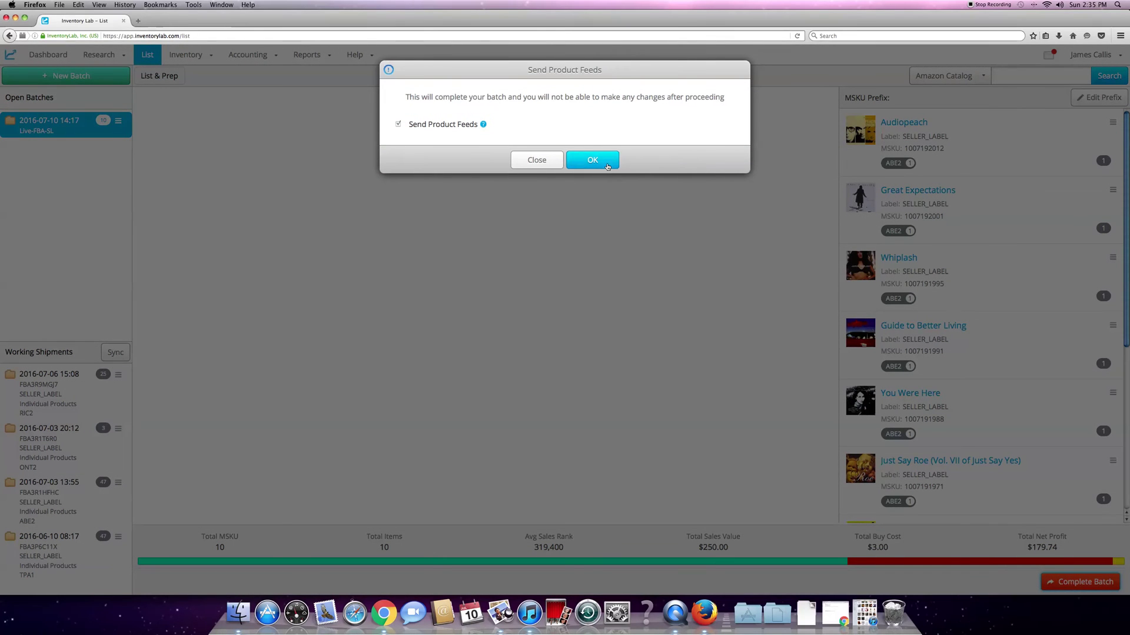
pyautogui.click(608, 168)
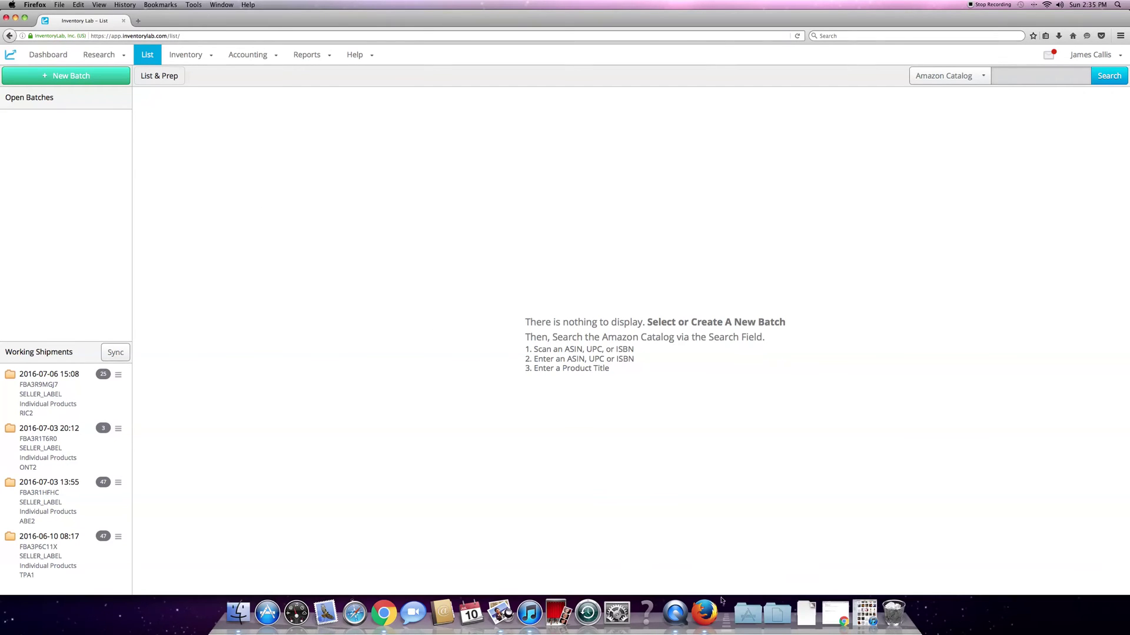
pyautogui.click(383, 614)
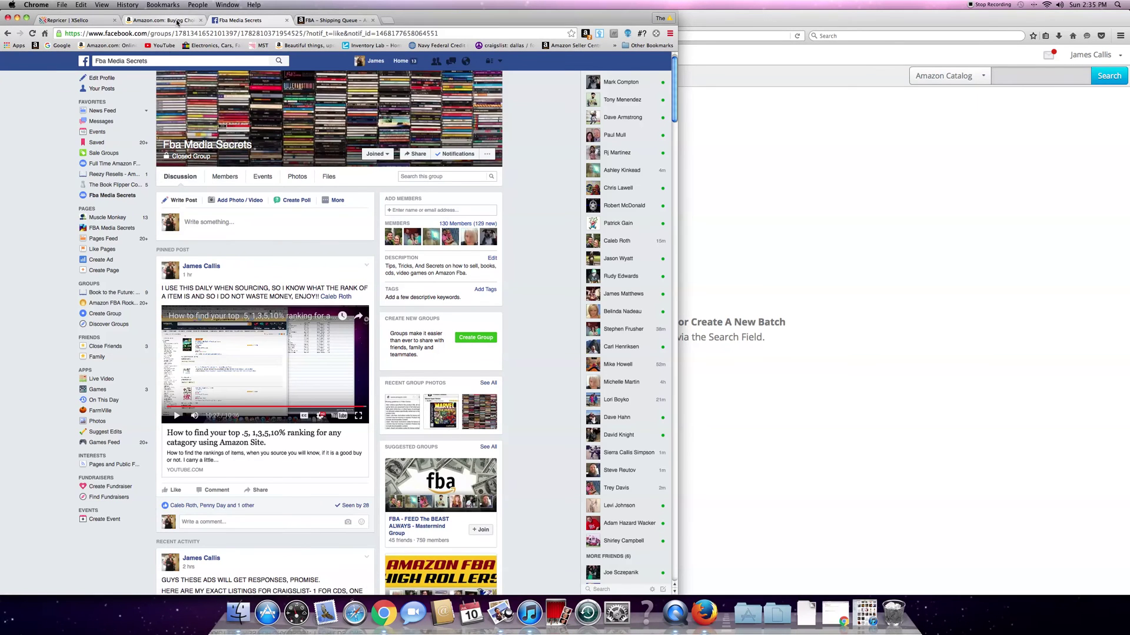
pyautogui.click(178, 21)
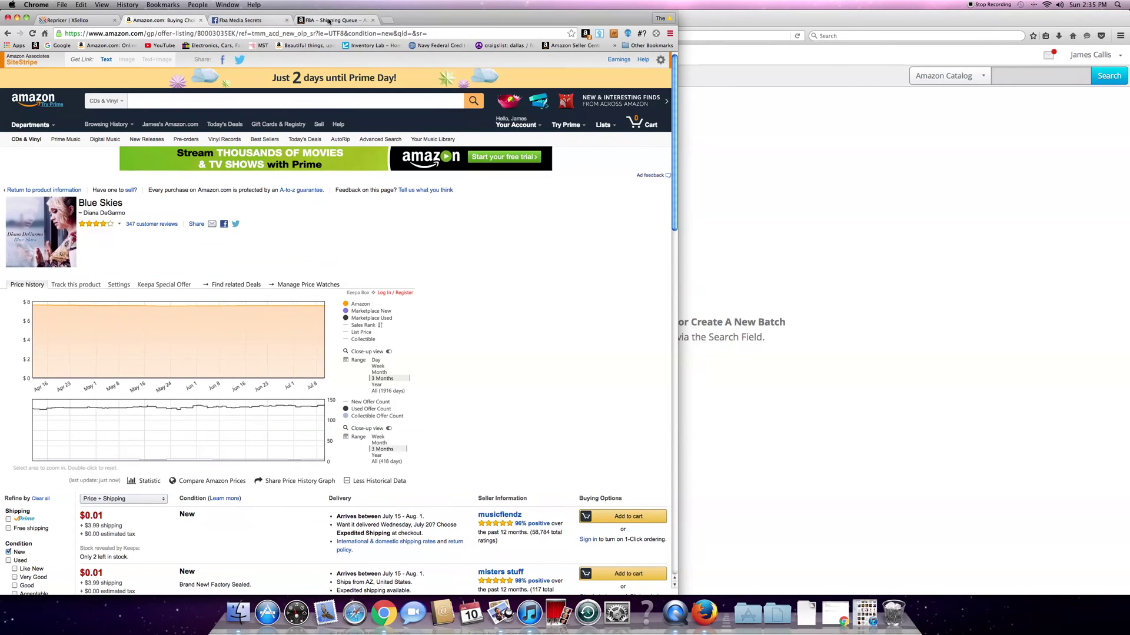
pyautogui.click(321, 21)
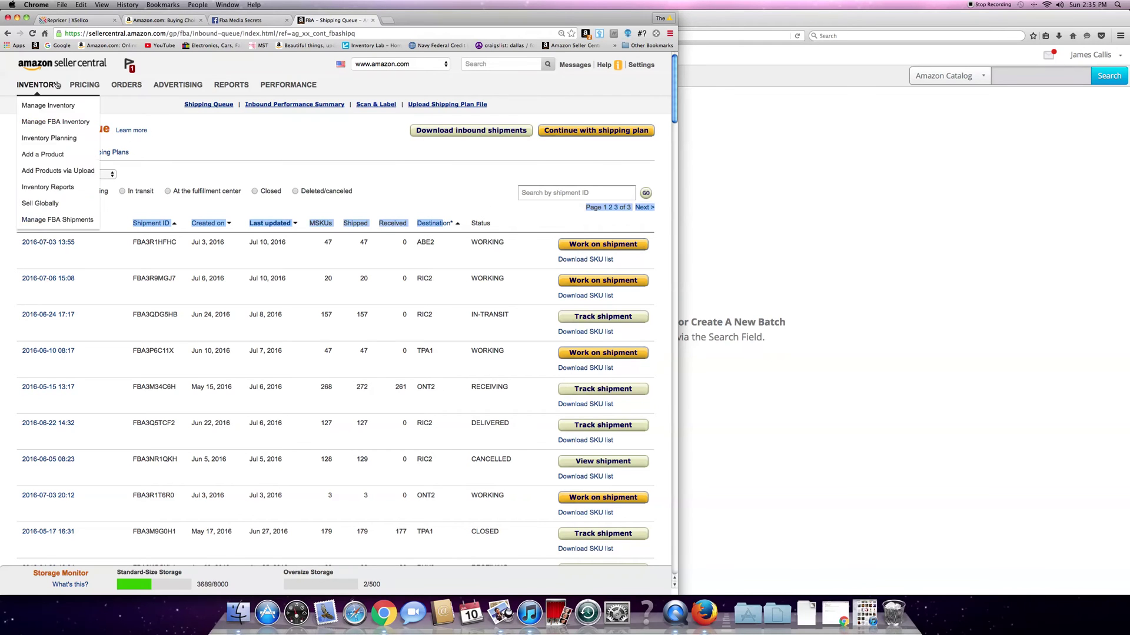
pyautogui.click(32, 33)
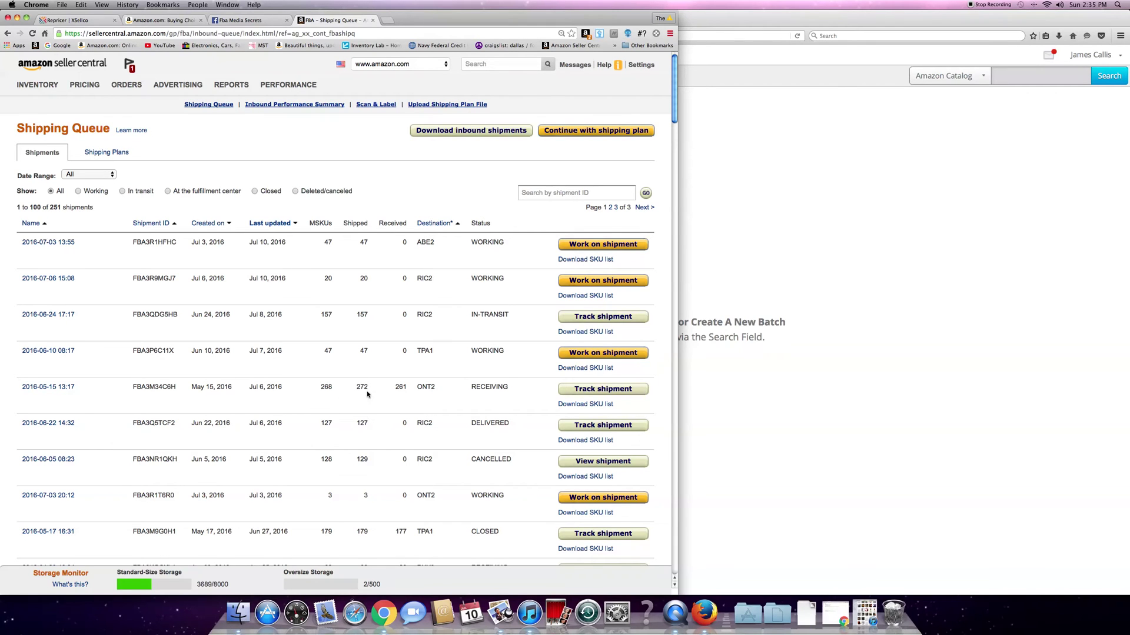
pyautogui.click(78, 192)
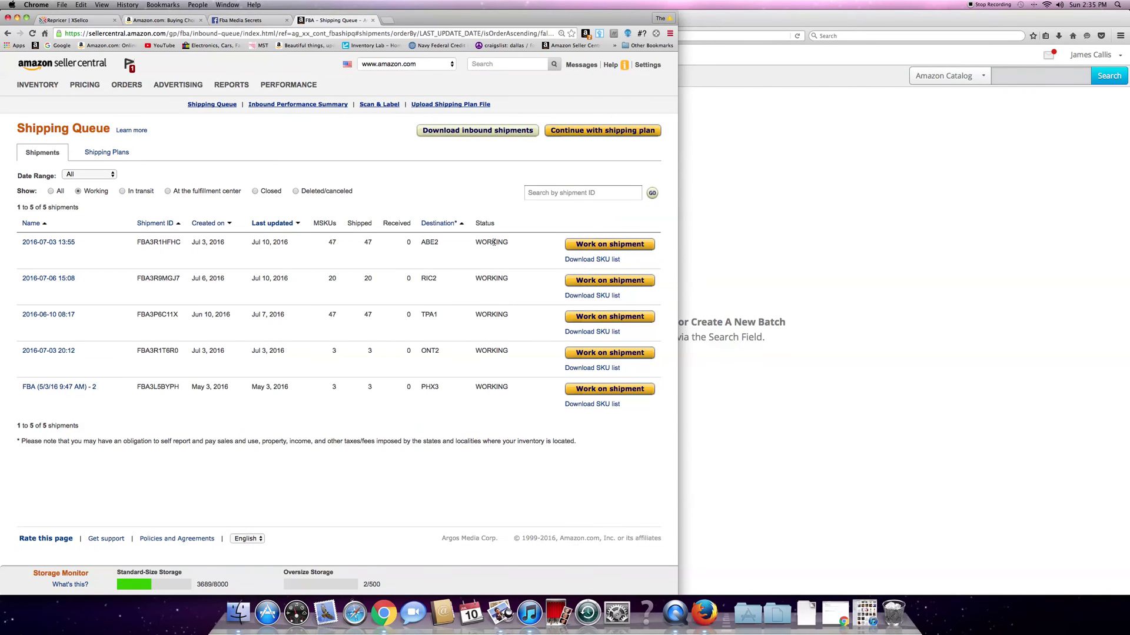
pyautogui.click(614, 246)
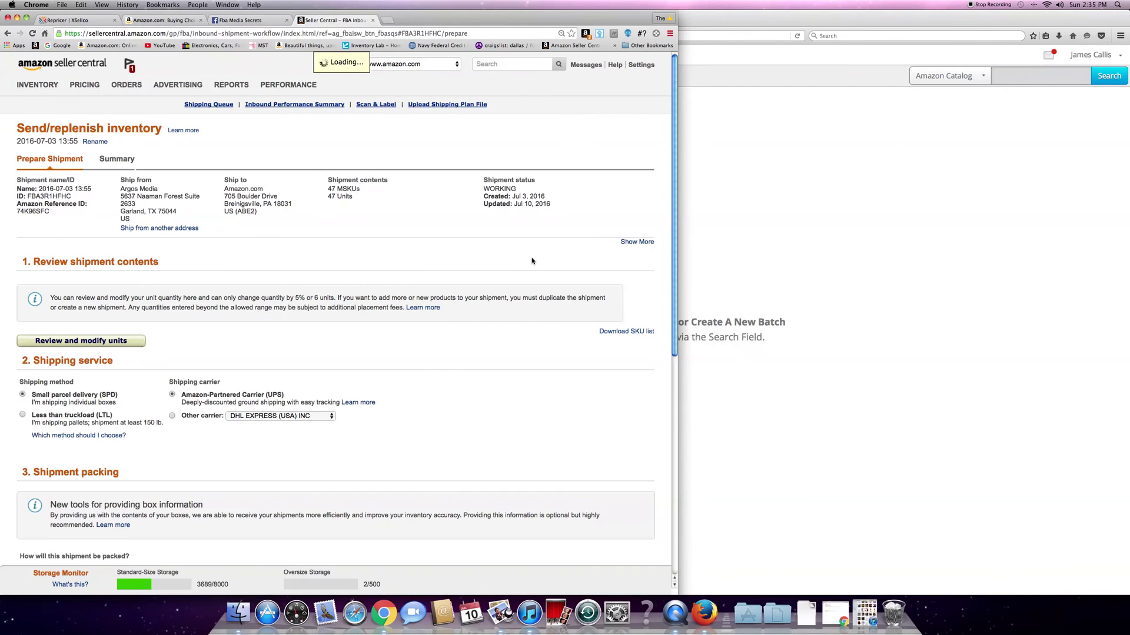
# Set the shipment packing to Everything in one box with a box weight of 32.4 lb and submit the box information
pyautogui.moveTo(679, 203); pyautogui.dragTo(697, 353)
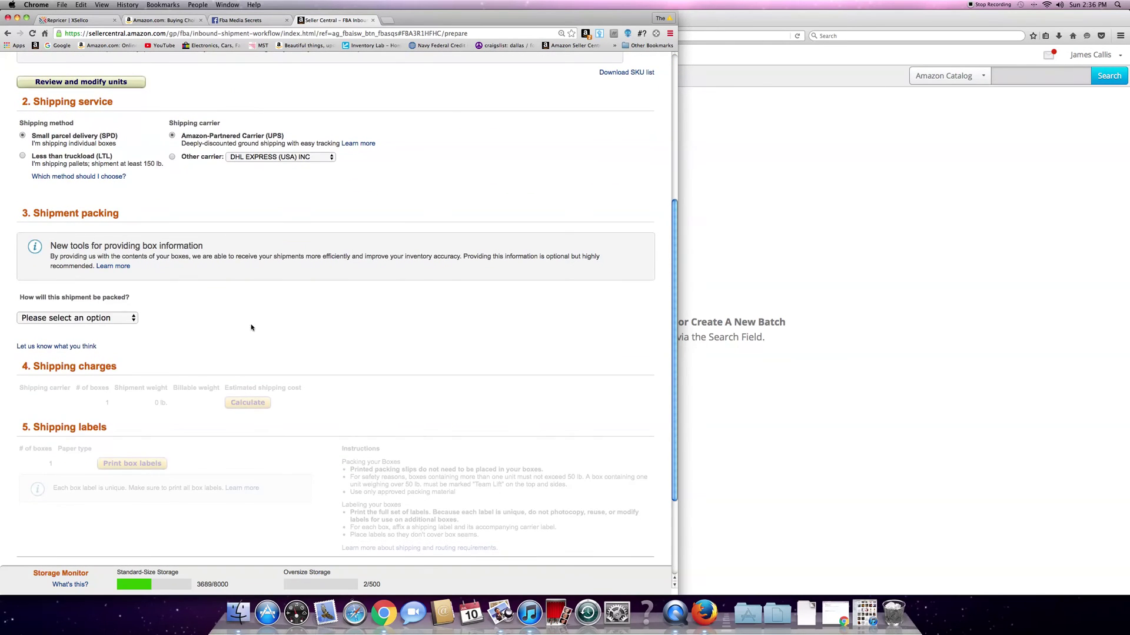
pyautogui.click(135, 318)
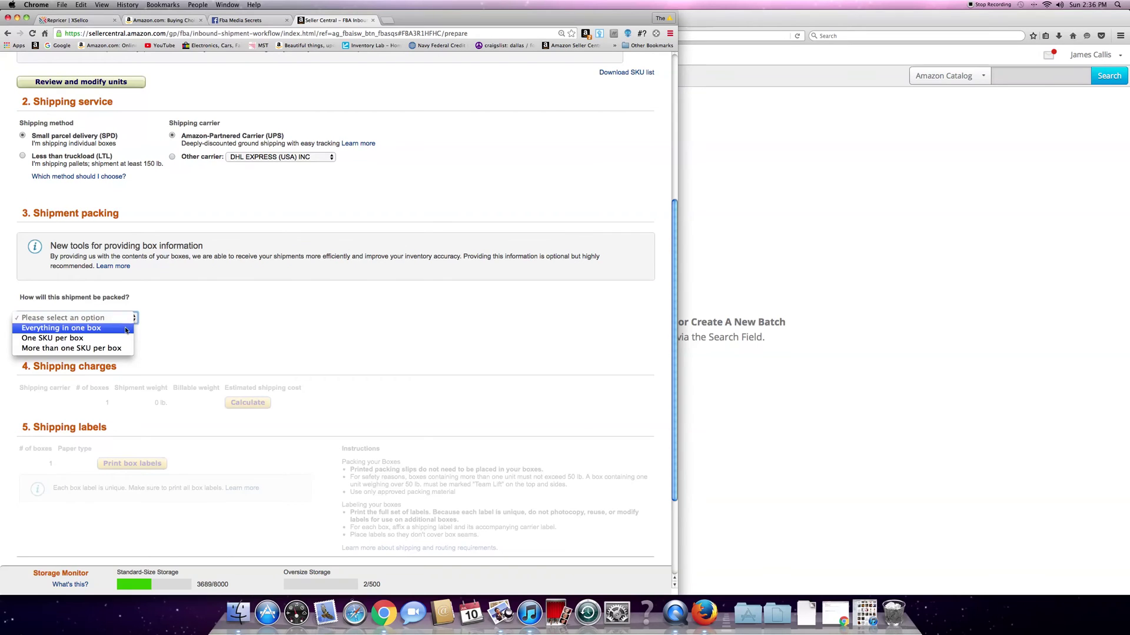
pyautogui.click(126, 328)
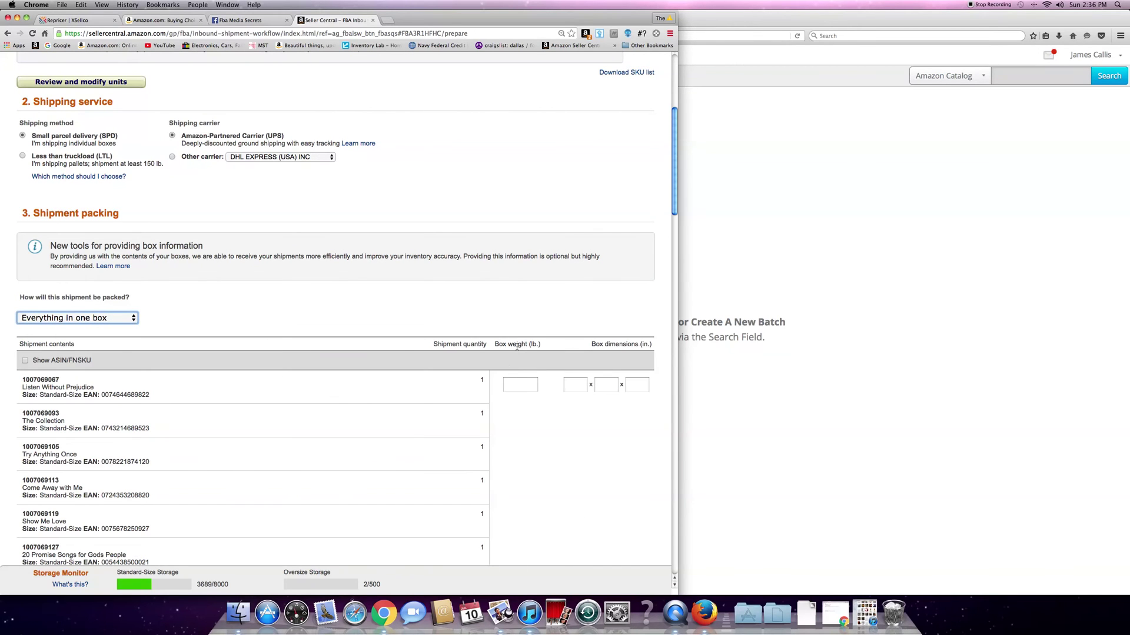
pyautogui.click(515, 389)
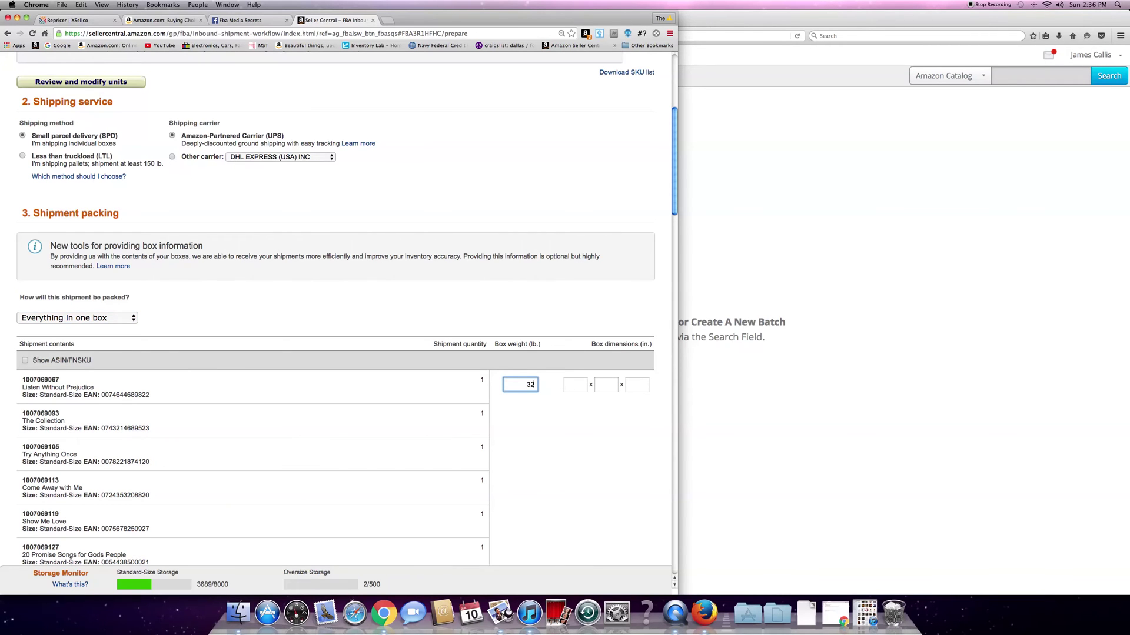
pyautogui.write('32.4')
pyautogui.moveTo(670, 191); pyautogui.dragTo(678, 477)
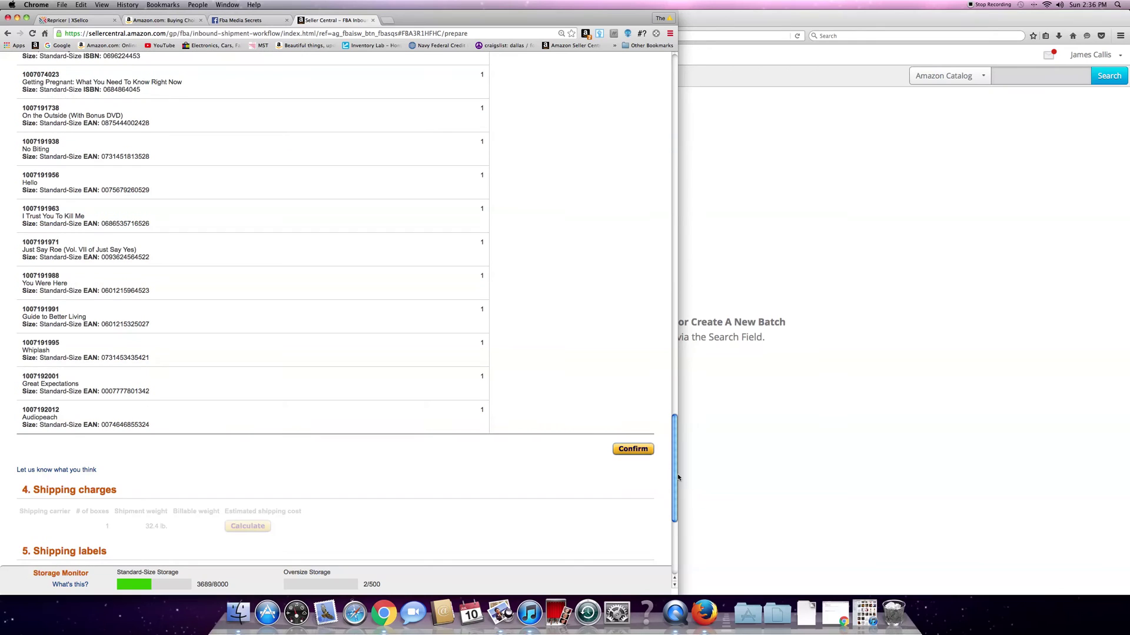
pyautogui.click(633, 449)
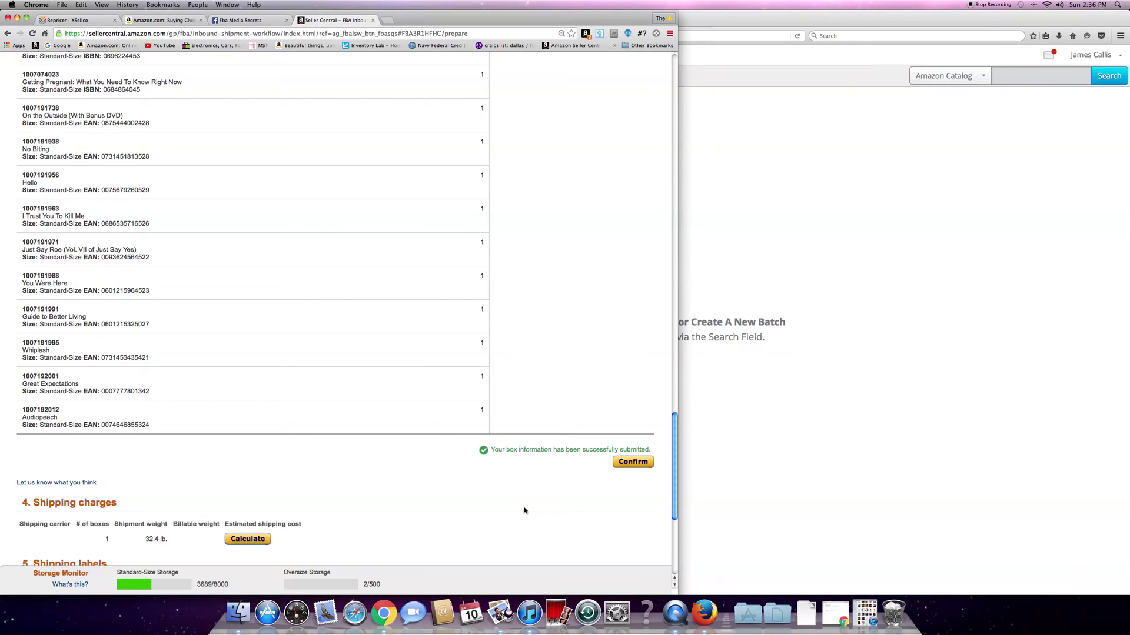
# Calculate the shipping charges, agree to the terms and conditions, and accept the charges
pyautogui.moveTo(673, 441); pyautogui.dragTo(675, 485)
pyautogui.click(259, 312)
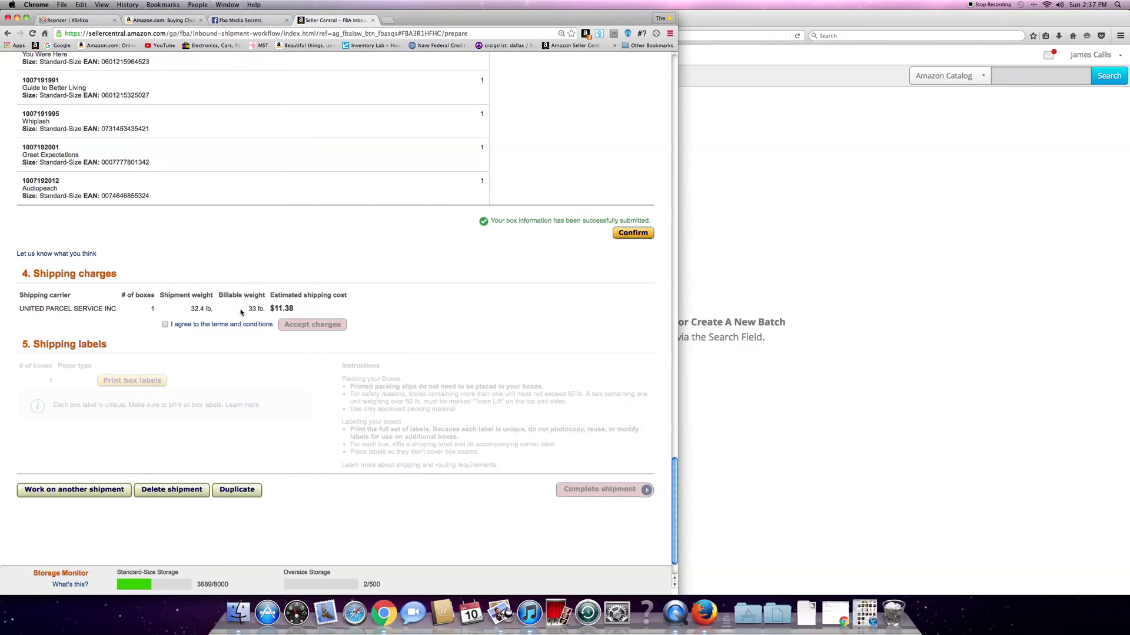
pyautogui.click(164, 324)
pyautogui.click(321, 332)
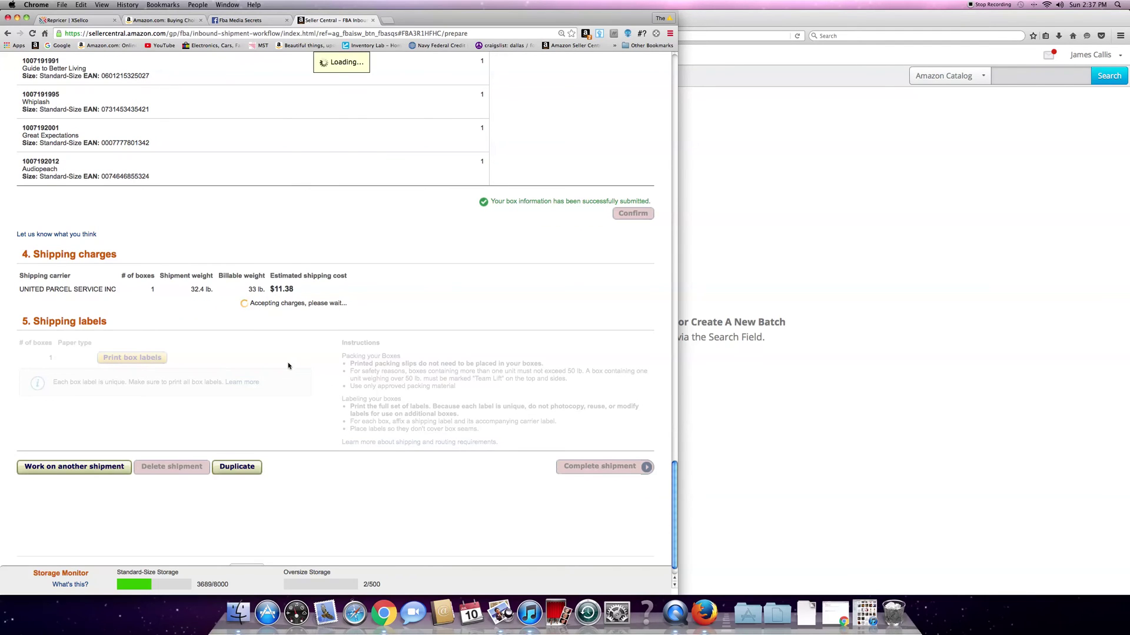
# Generate the shipment's box labels as a PDF and open it in Preview
pyautogui.click(193, 381)
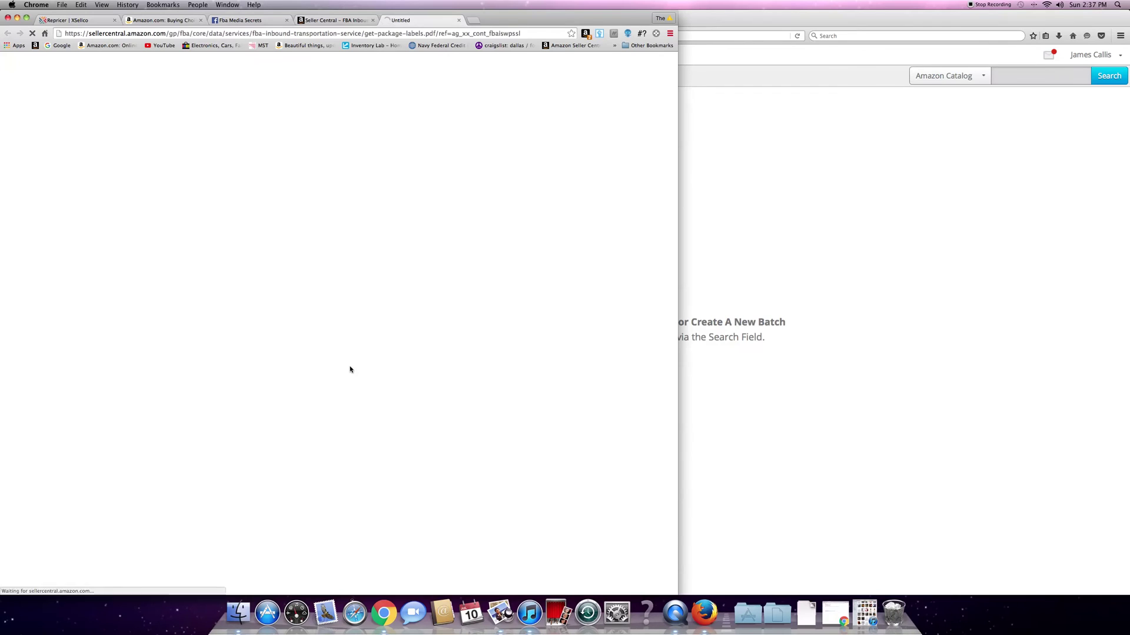
pyautogui.click(411, 306)
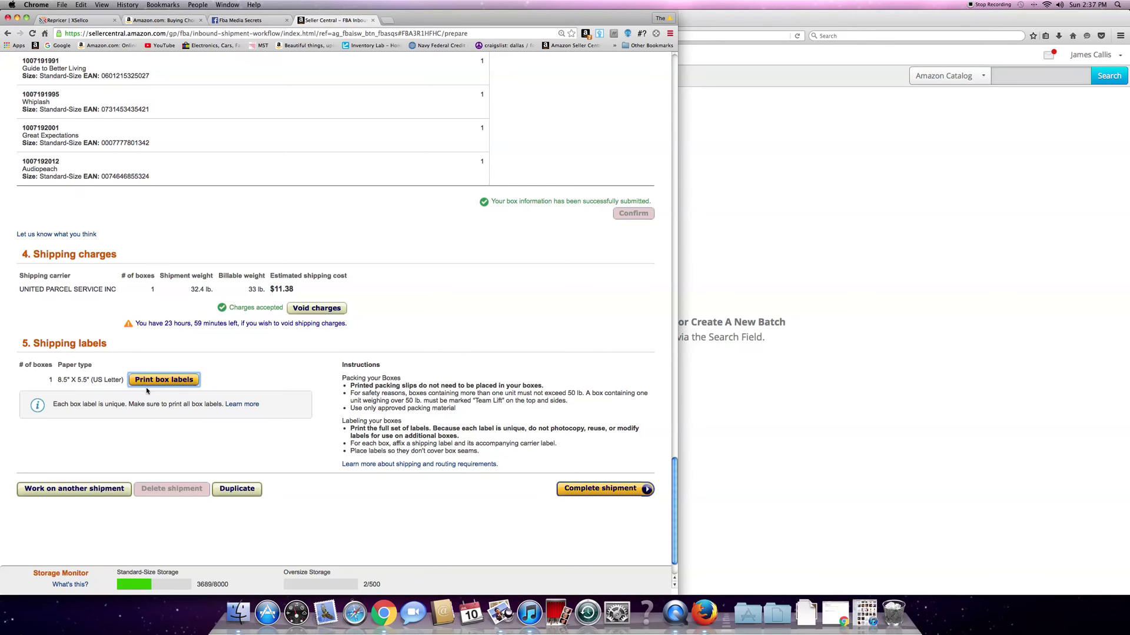
pyautogui.click(164, 380)
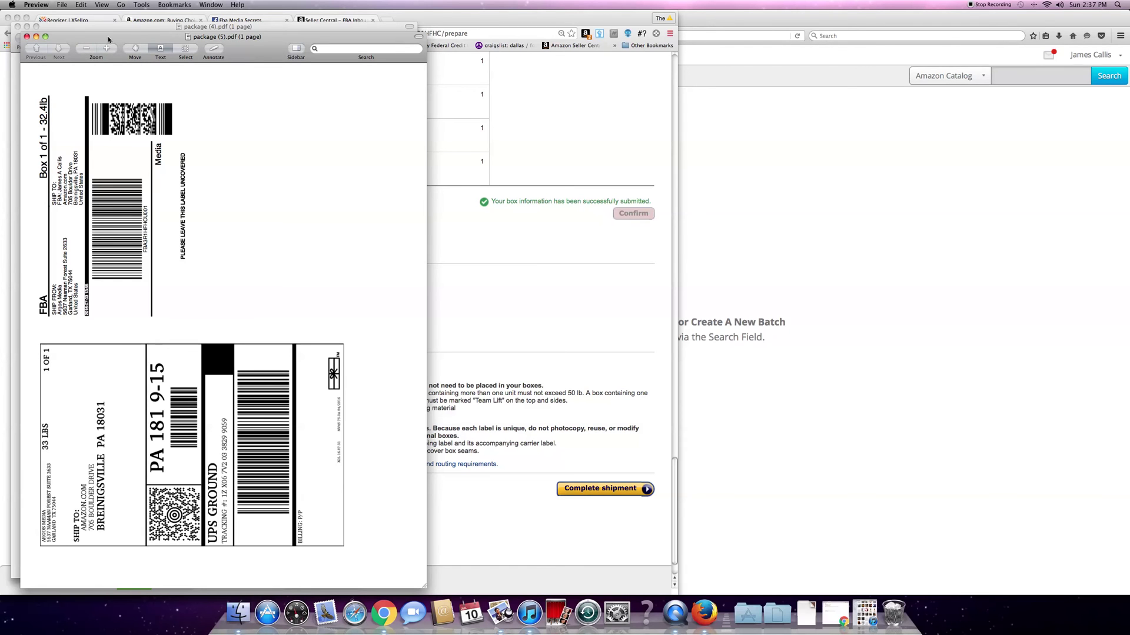
# Print the box label PDF on the Brother HL-2040 series printer
pyautogui.click(63, 5)
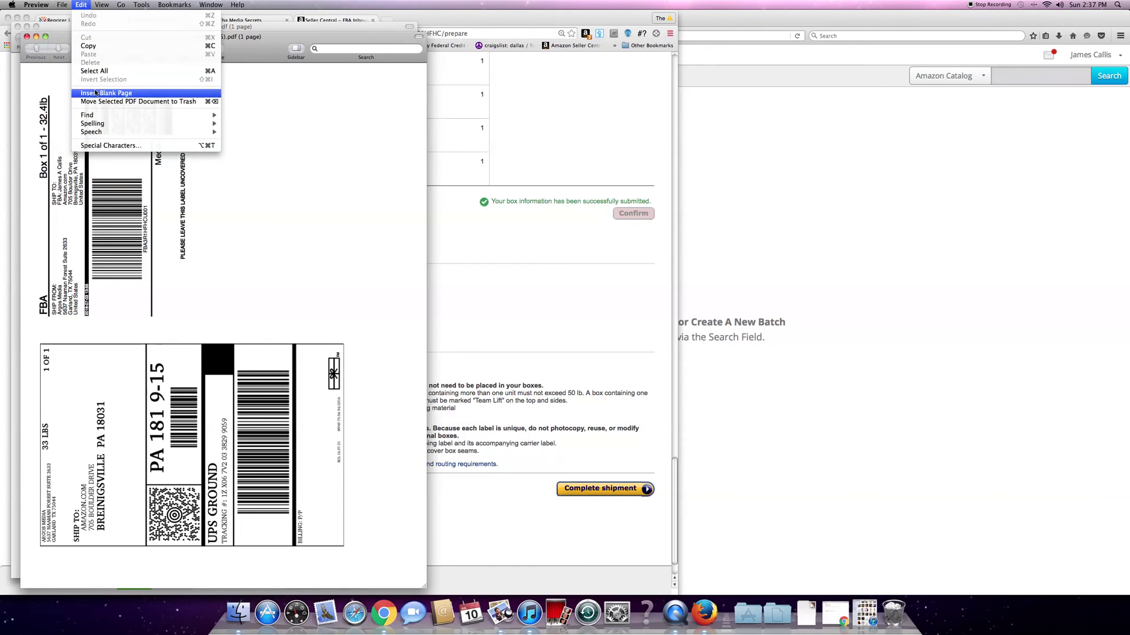
pyautogui.click(98, 155)
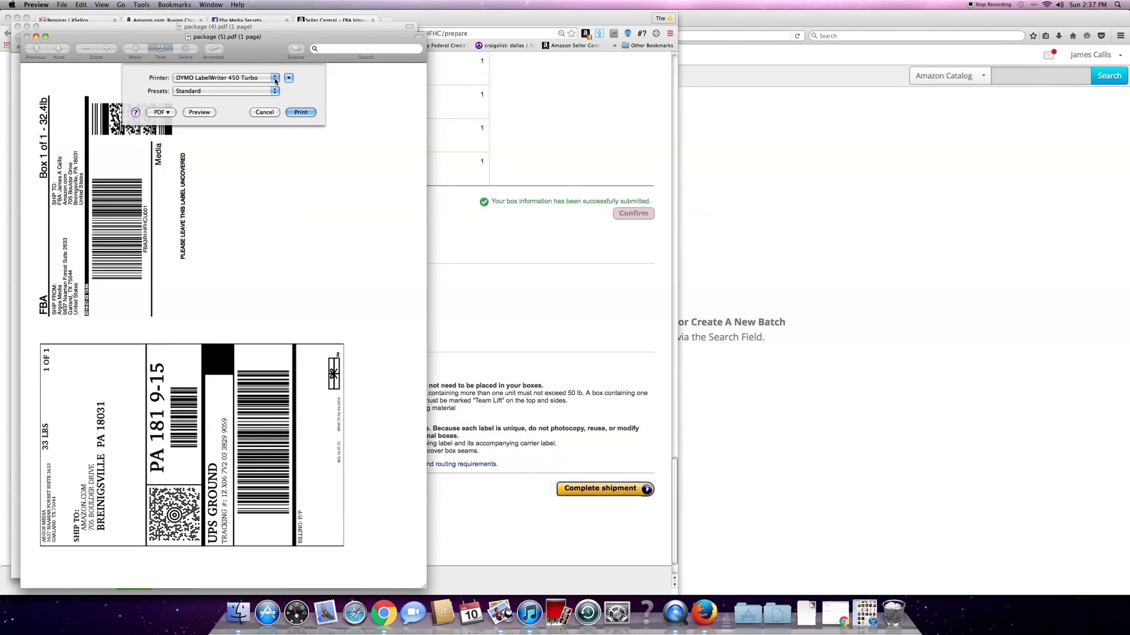
pyautogui.click(236, 80)
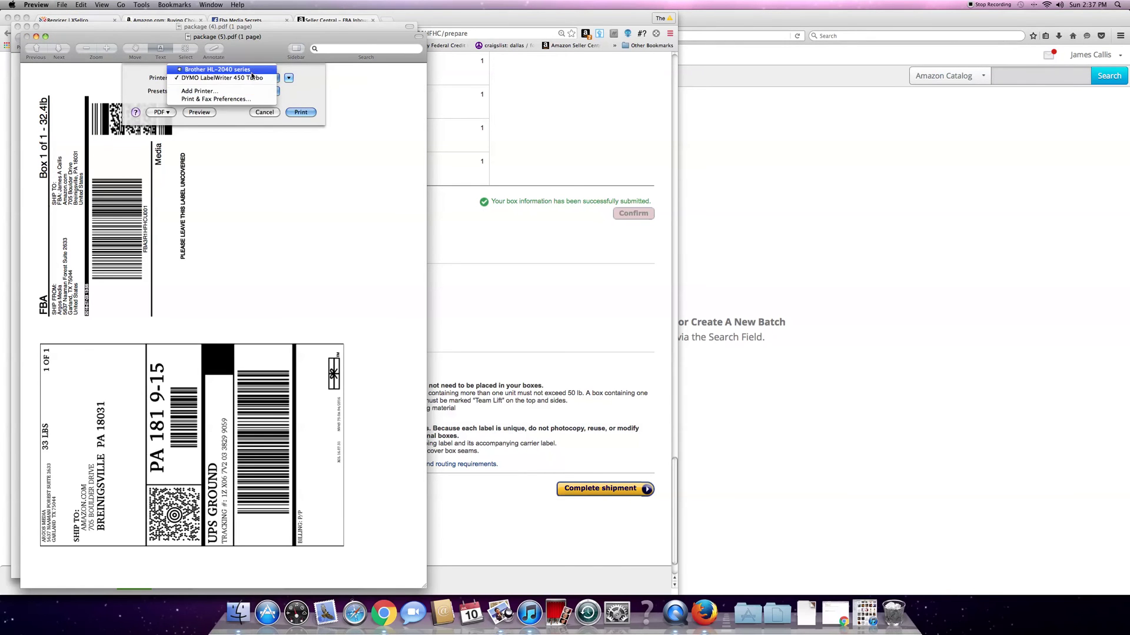
pyautogui.click(252, 71)
pyautogui.click(300, 112)
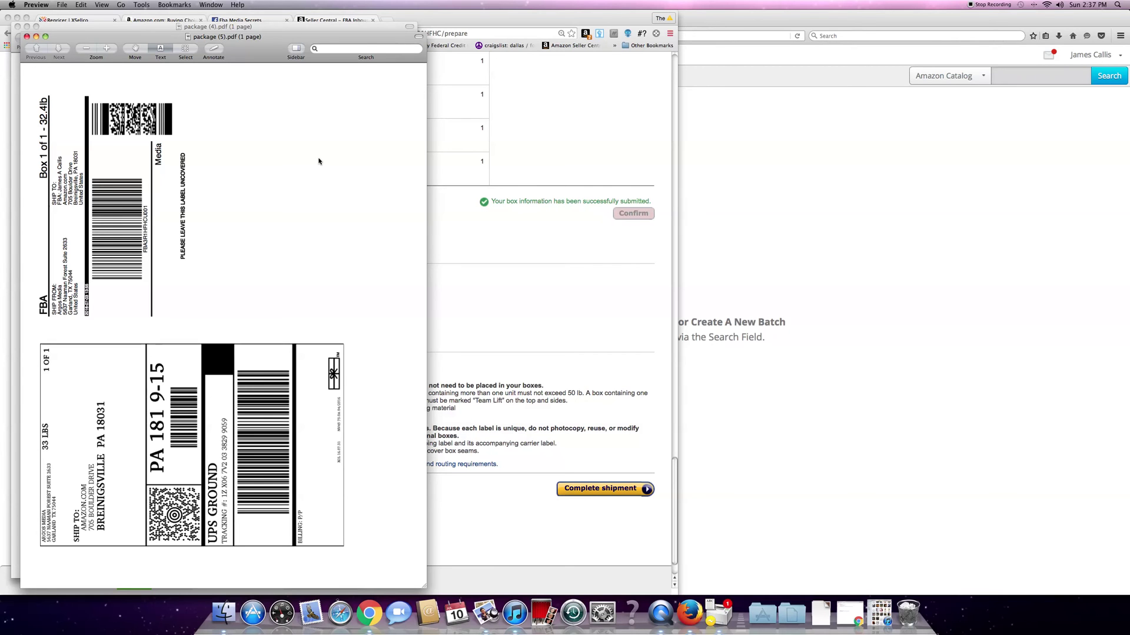
# Return to Seller Central in Chrome, complete the shipment and mark it as shipped
pyautogui.click(450, 271)
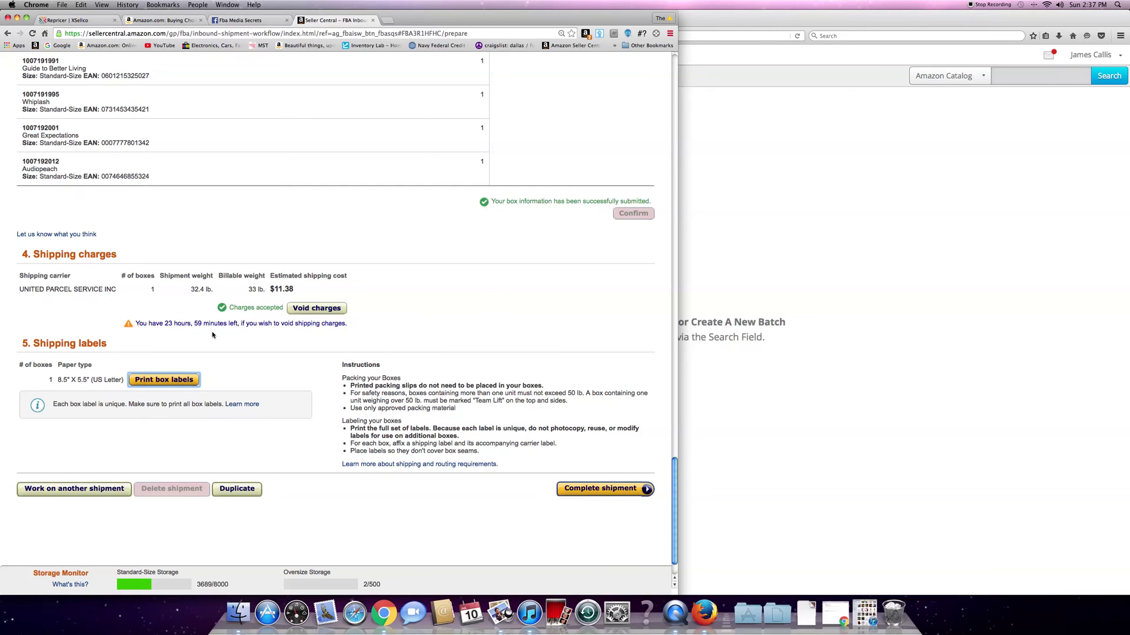
pyautogui.click(598, 489)
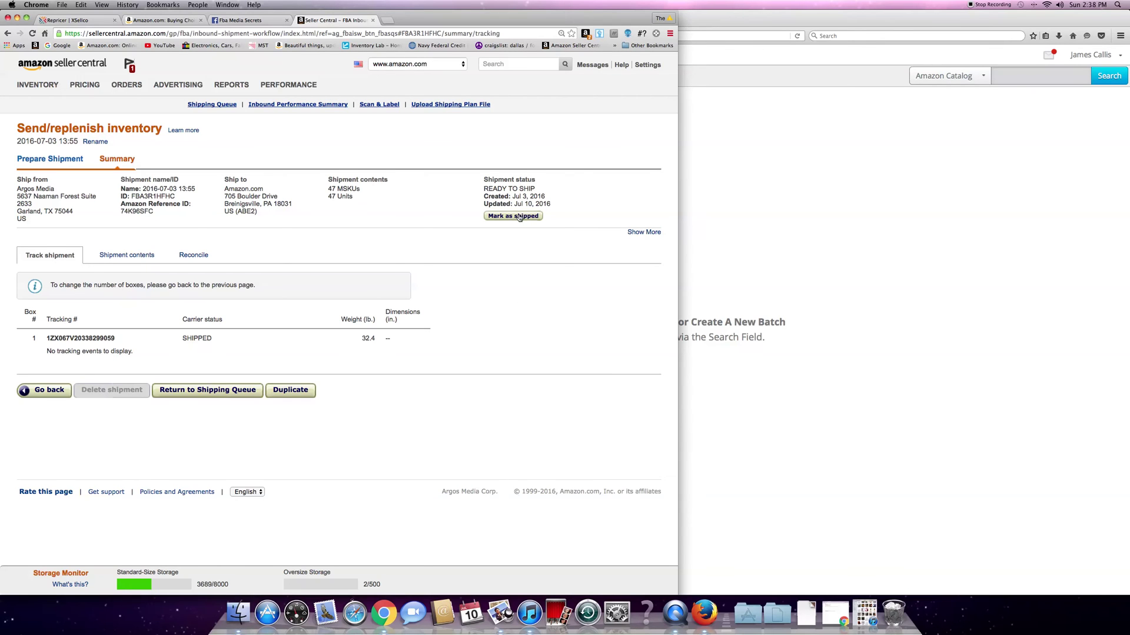
pyautogui.click(513, 216)
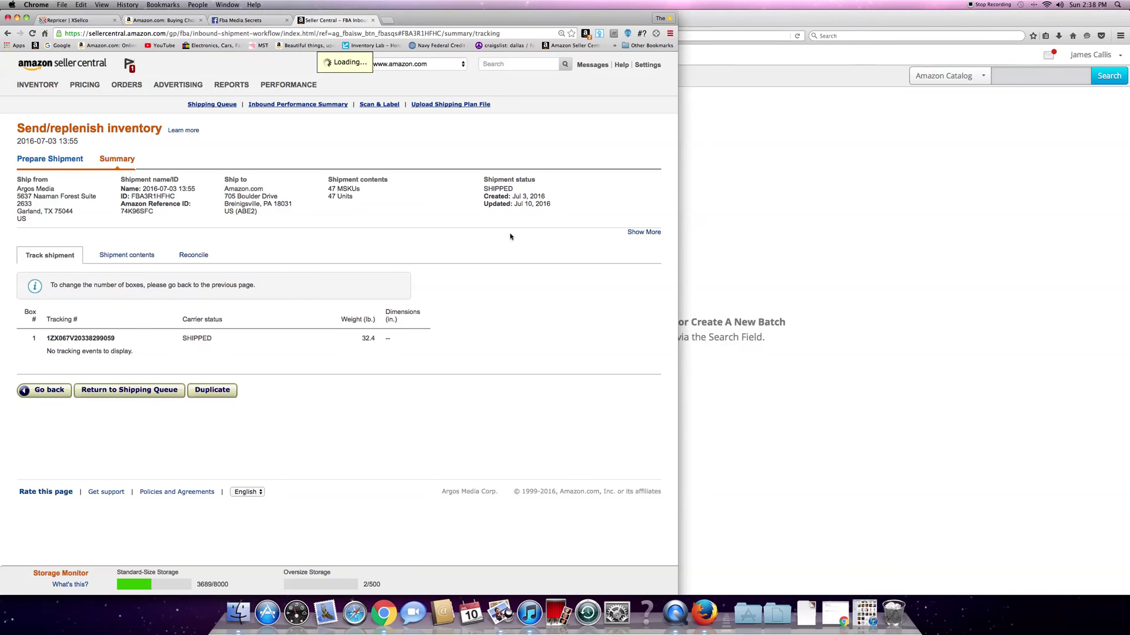
# Open the FBA shipping queue and filter it to shipments in transit
pyautogui.moveTo(42, 86)
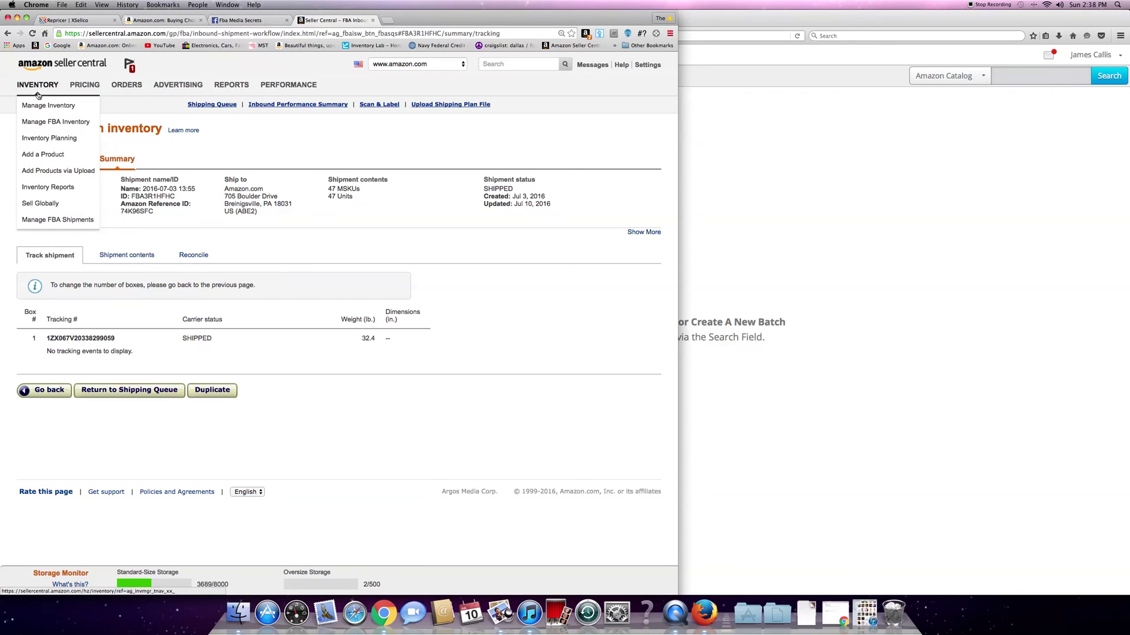
pyautogui.click(65, 220)
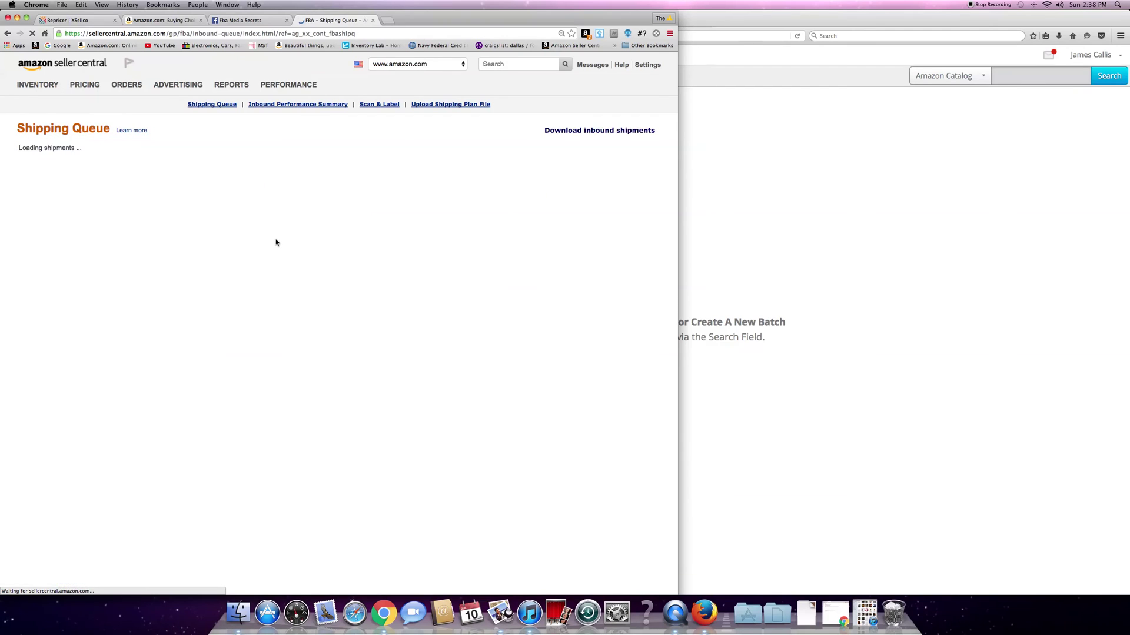
pyautogui.click(121, 191)
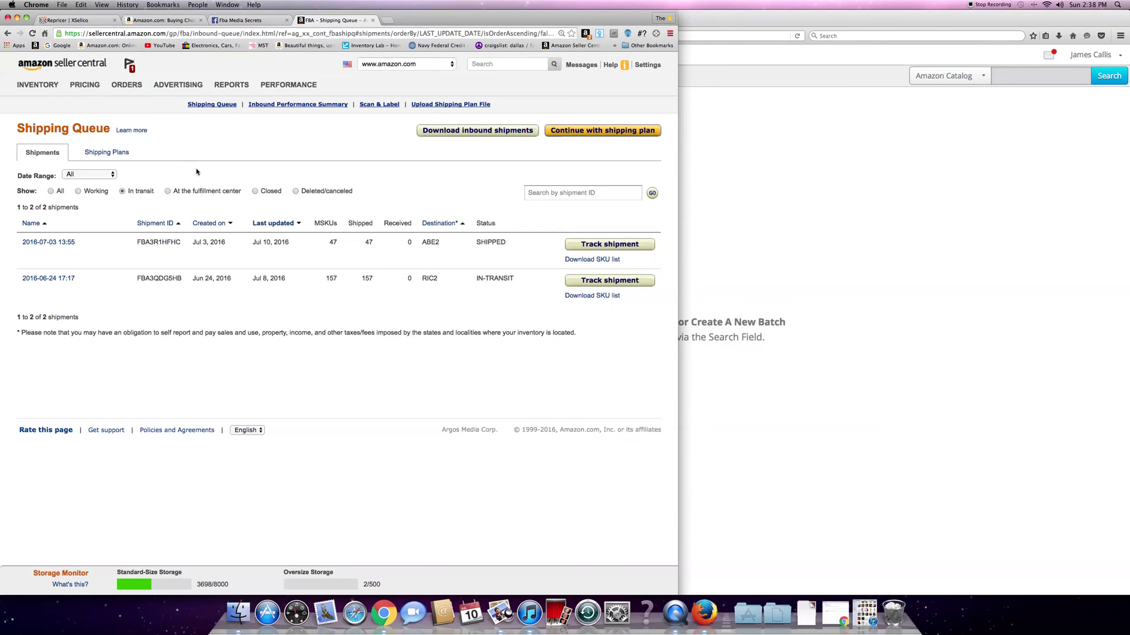
# Switch to Inventory Lab in Firefox and sync the working shipments
pyautogui.click(703, 614)
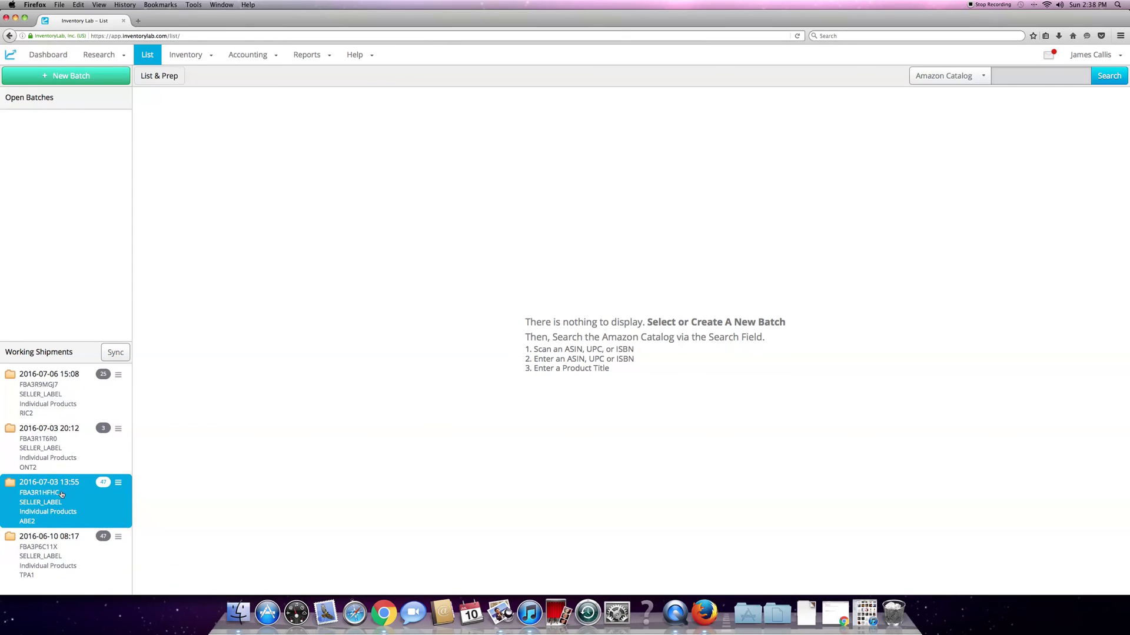
pyautogui.click(115, 353)
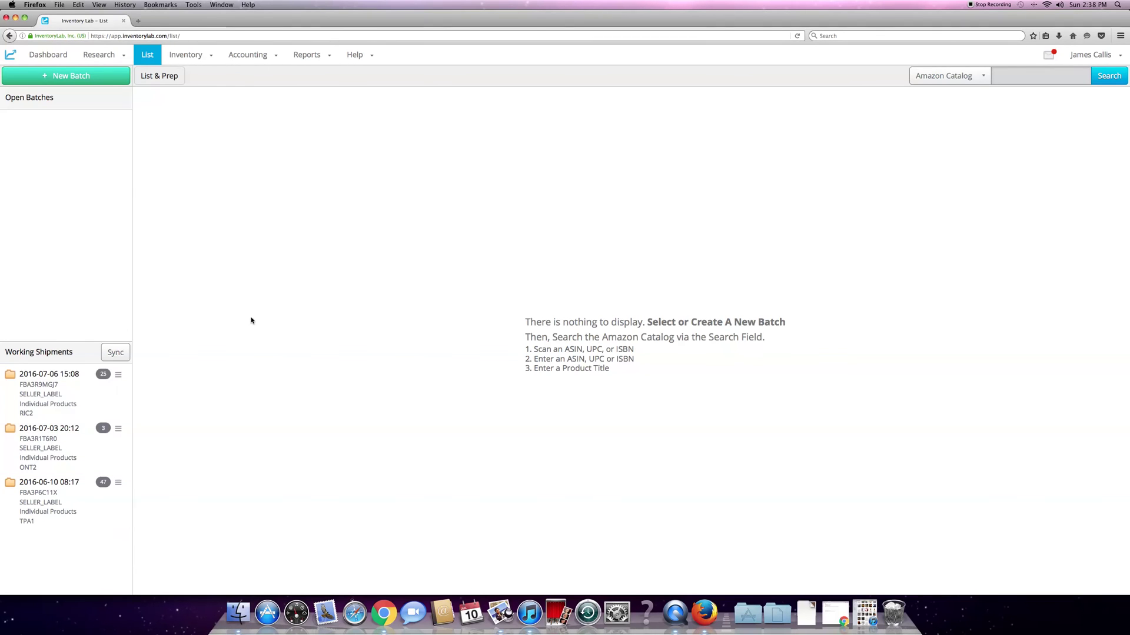
# View the new batch settings without creating a batch, and return to the Seller Central shipping queue in Chrome
pyautogui.click(94, 81)
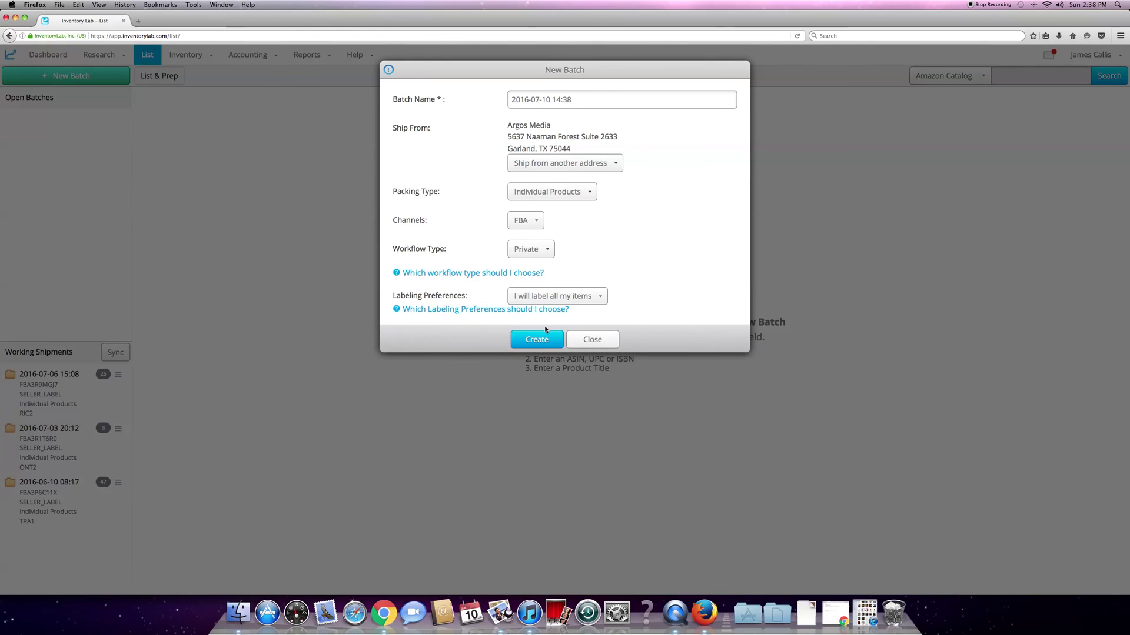
pyautogui.click(578, 338)
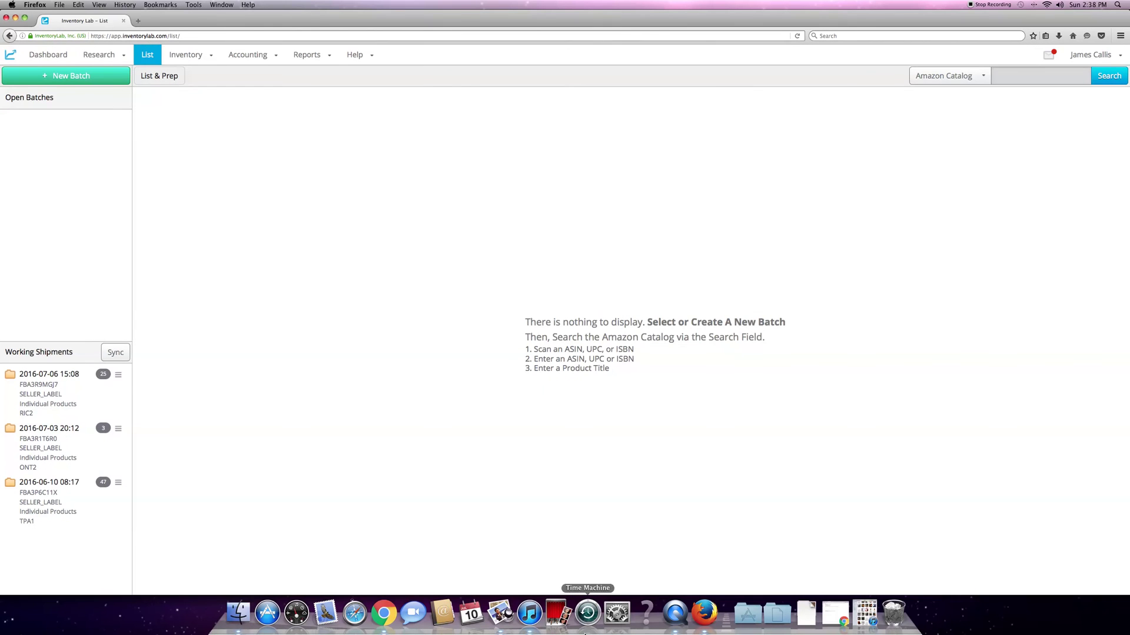
pyautogui.click(383, 613)
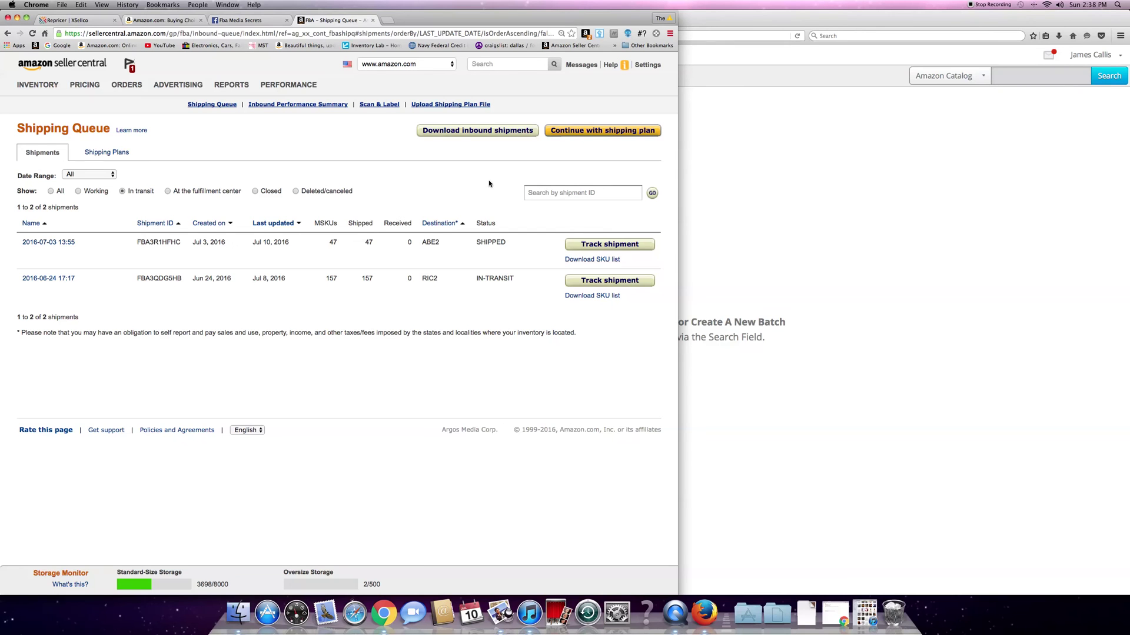
pyautogui.click(705, 615)
pyautogui.click(94, 491)
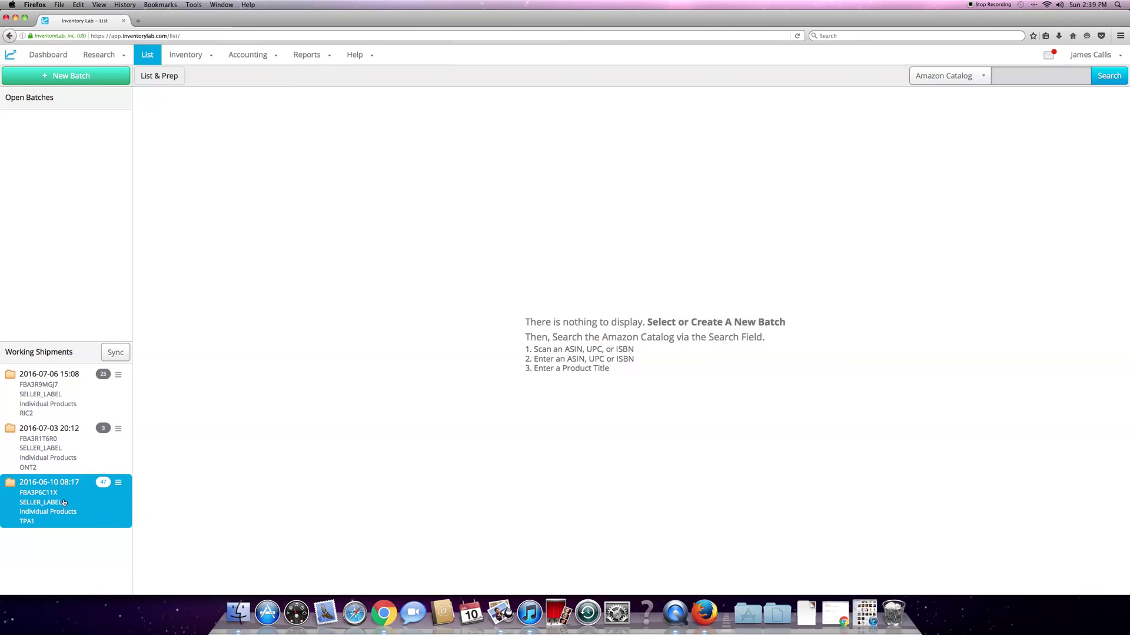
pyautogui.click(35, 521)
# Filter the FBA shipping queue in Chrome to working shipments and compare it with Inventory Lab's working shipments in Firefox
pyautogui.click(384, 613)
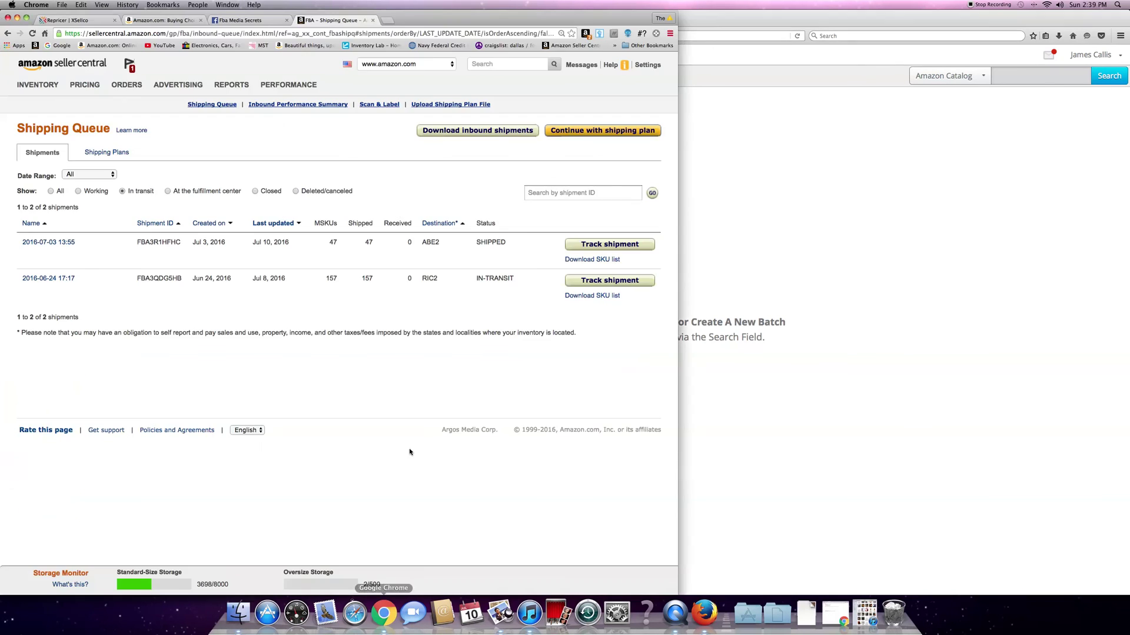
pyautogui.moveTo(44, 88)
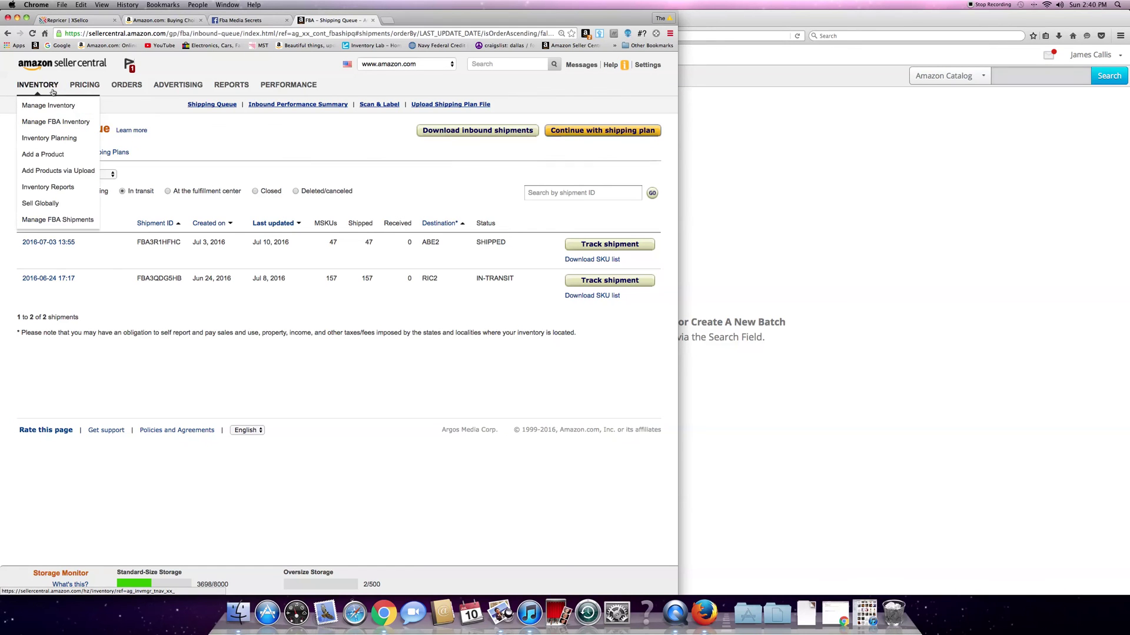
pyautogui.click(63, 224)
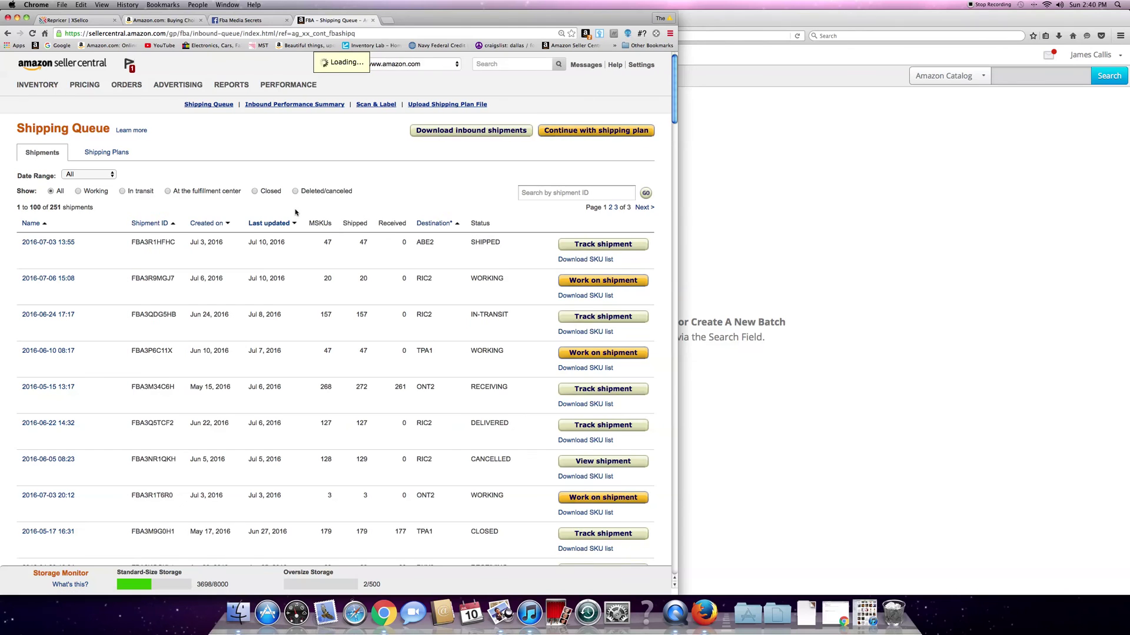
pyautogui.click(78, 191)
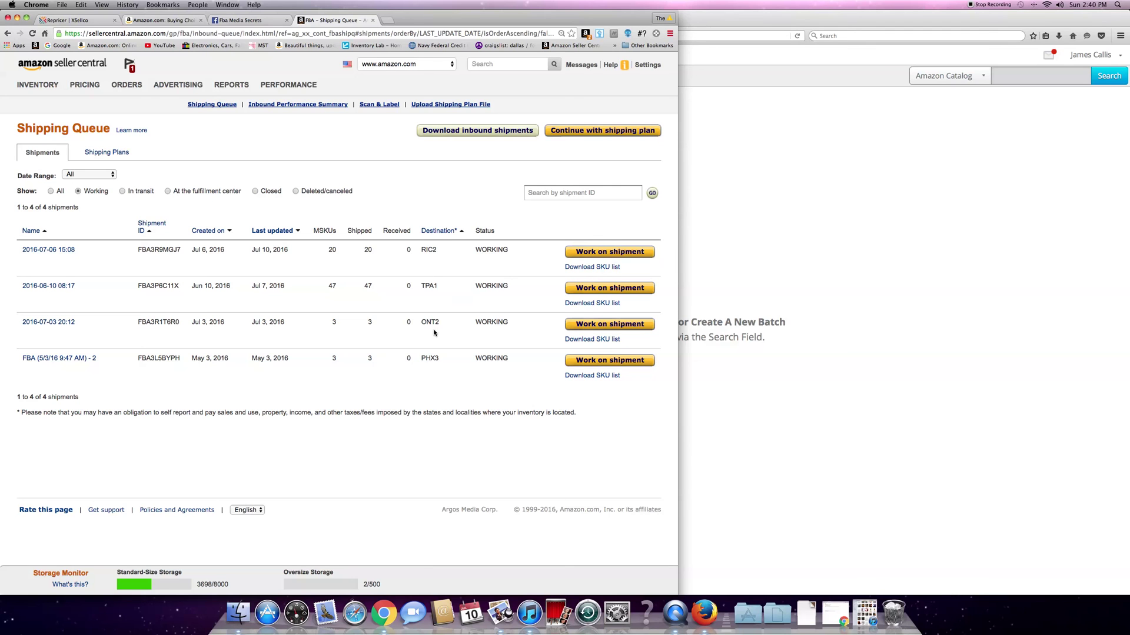
pyautogui.click(704, 613)
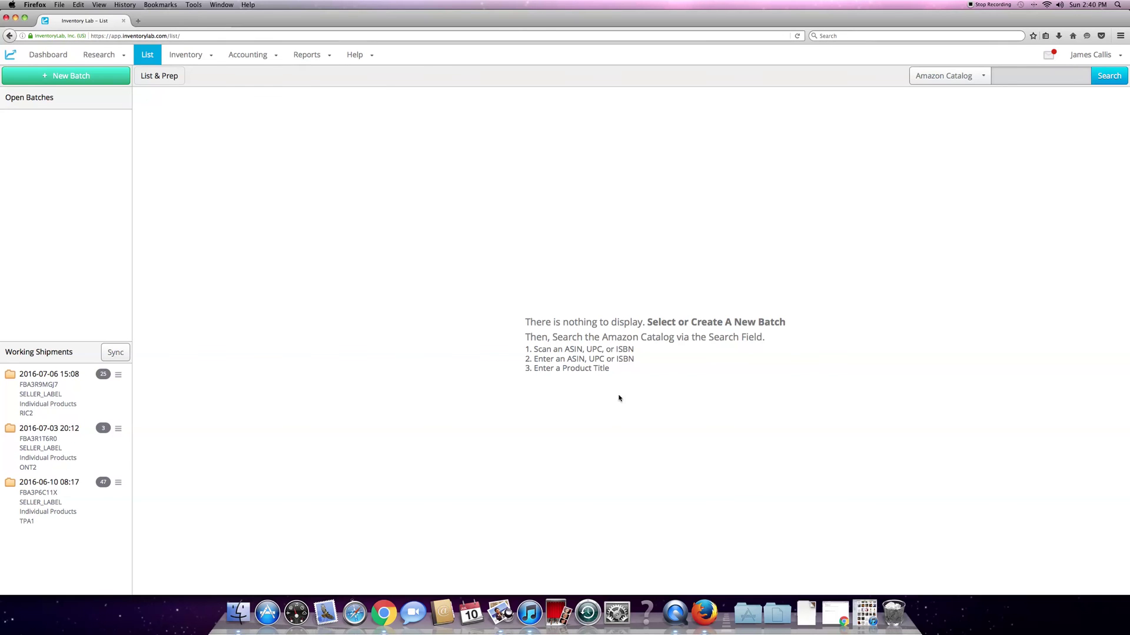
pyautogui.click(383, 613)
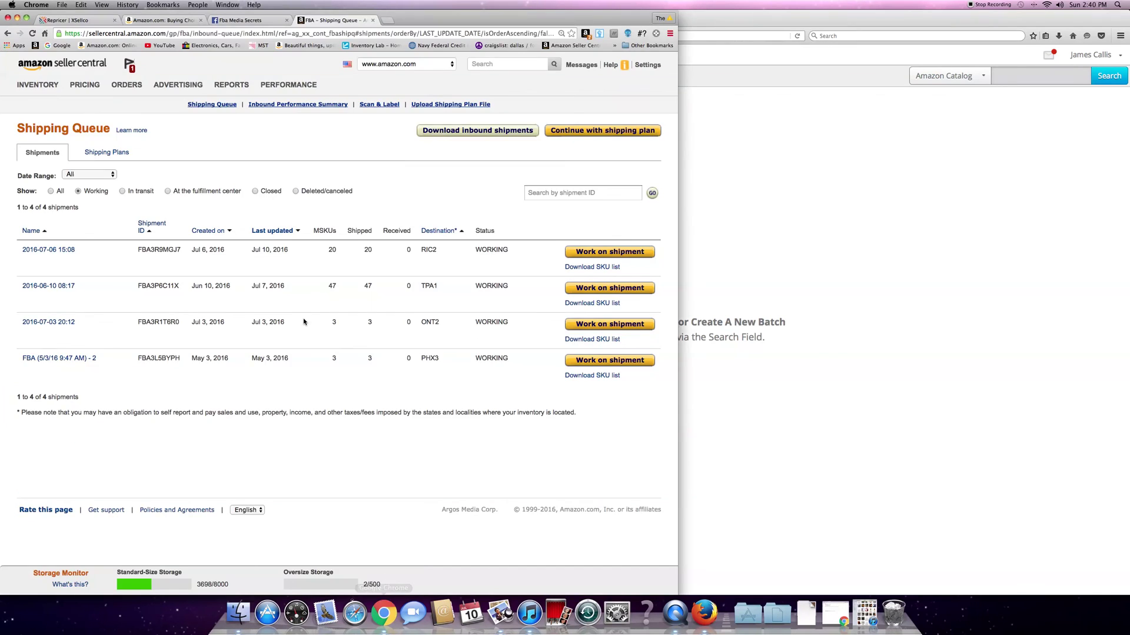